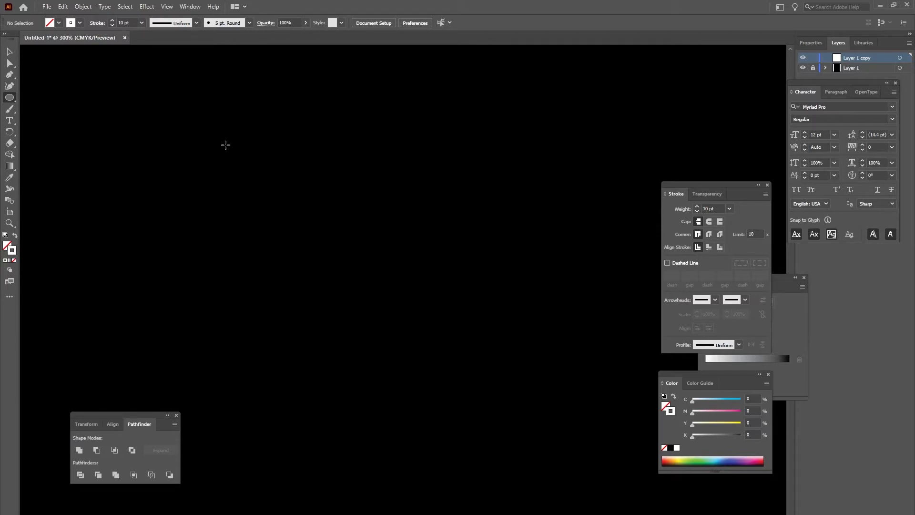
Step: Draw a circle about 108 pt in diameter from its centre in the upper-left area of the black artboard
left_click(168, 7)
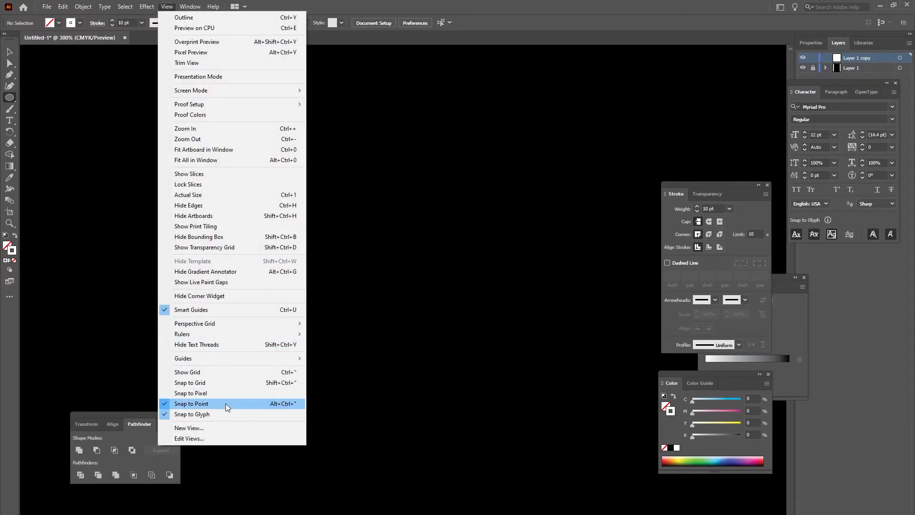
left_click(305, 4)
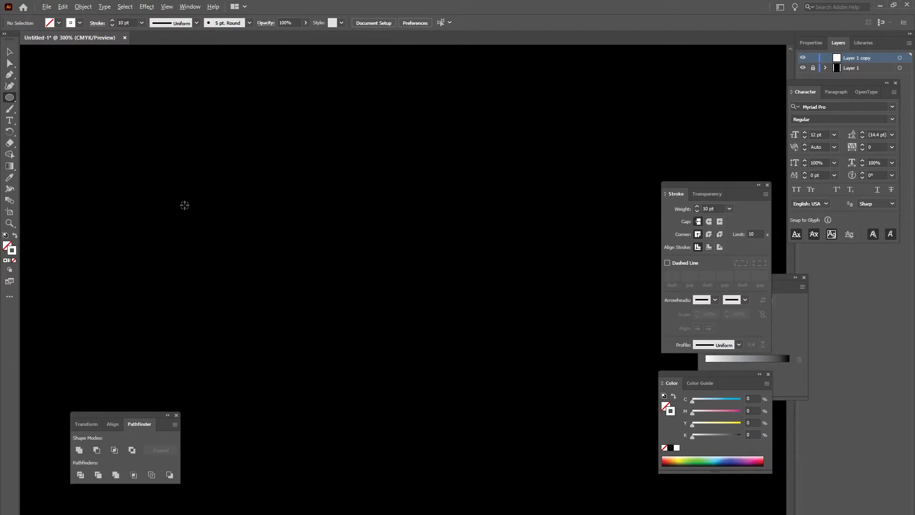
left_click_drag(184, 205, 285, 279)
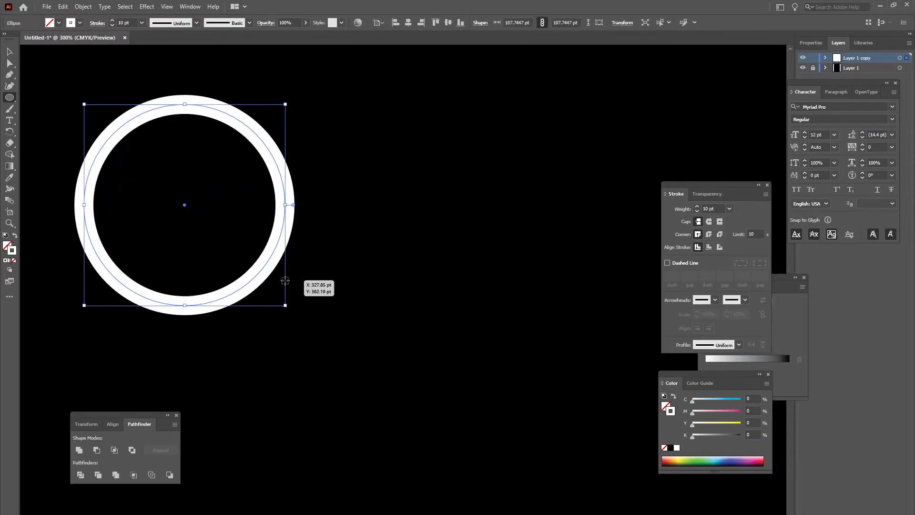
Step: Draw a straight vertical line about 74 pt long with the Pen tool from the circle's centre up past its edge
left_click(10, 63)
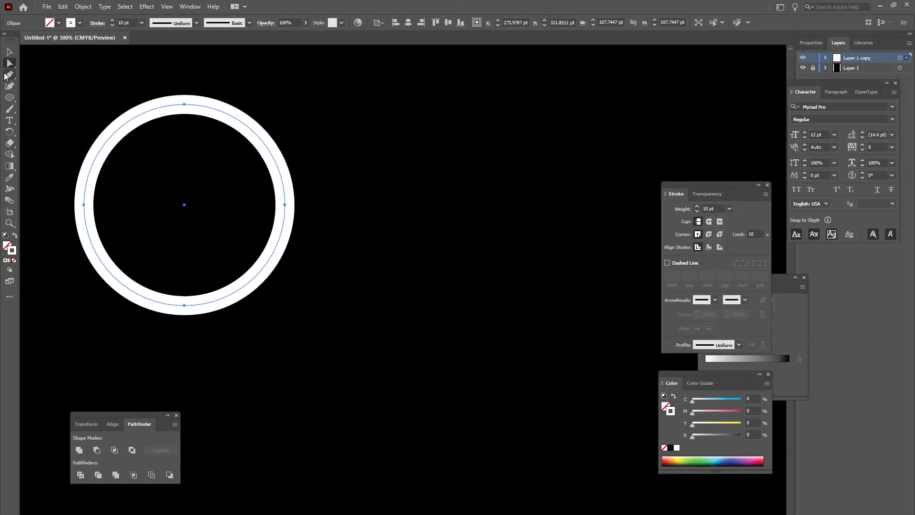
left_click(9, 75)
left_click(184, 205)
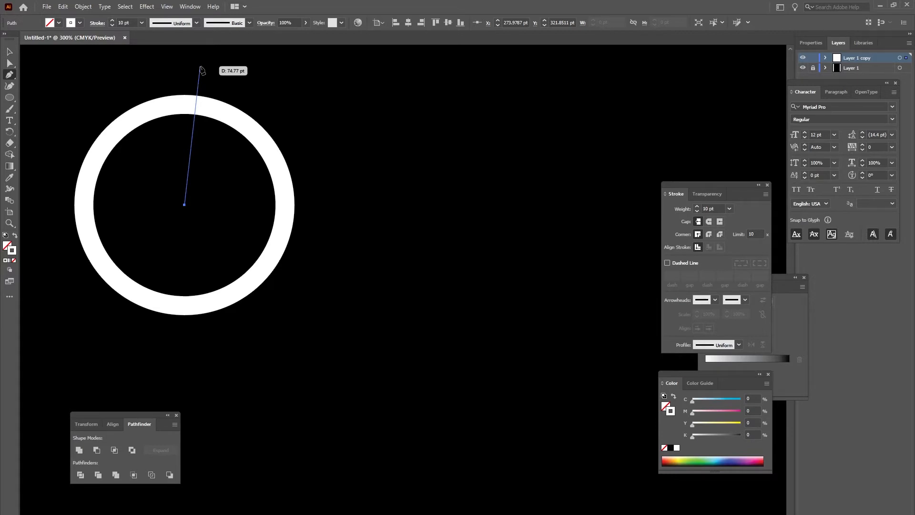
key("shift")
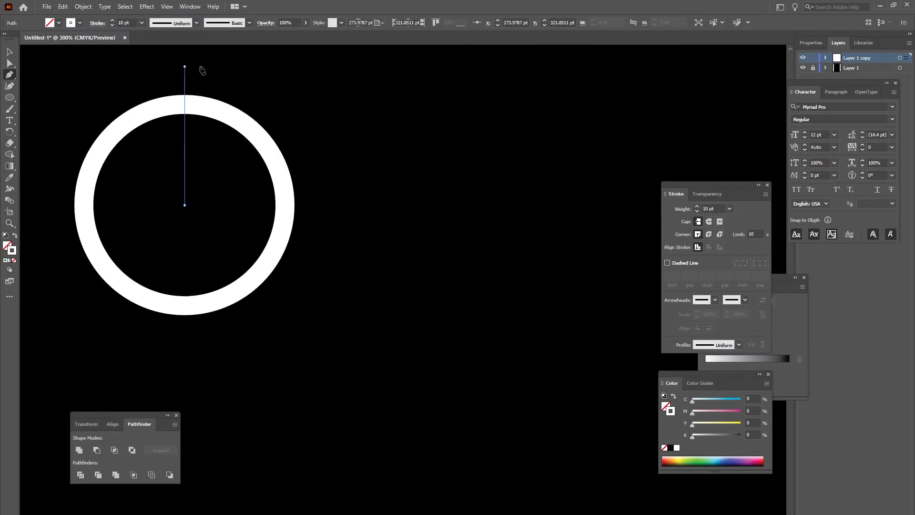
left_click(201, 70, "shift")
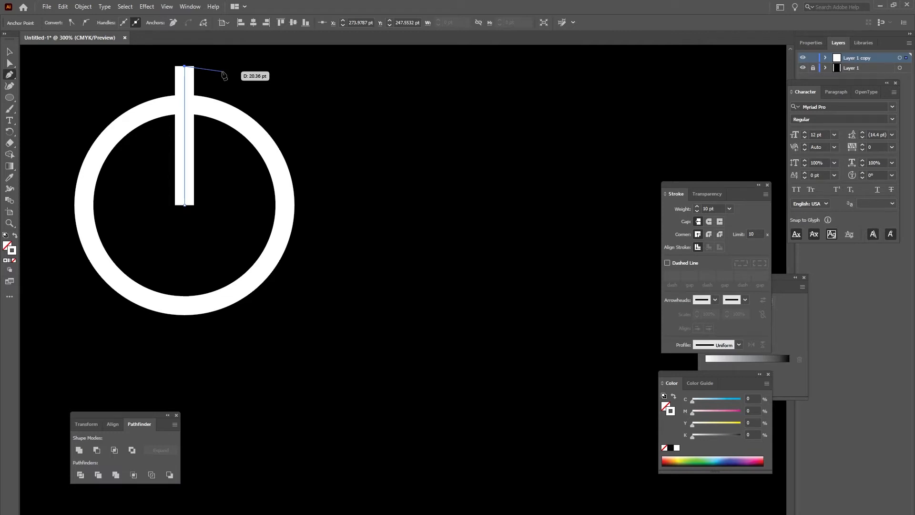
key("Escape")
Step: Create a copy of the vertical line rotated 72° about its lower end at the circle's centre
left_click(10, 63)
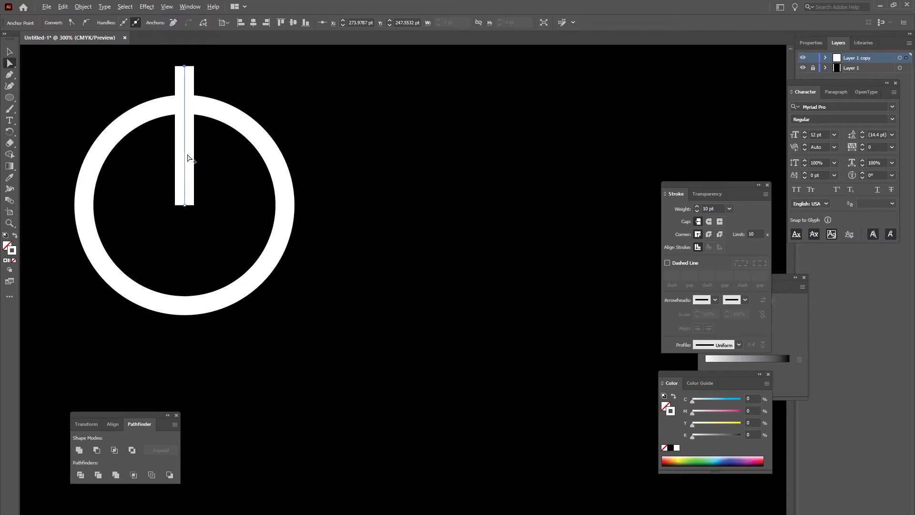
left_click(185, 157)
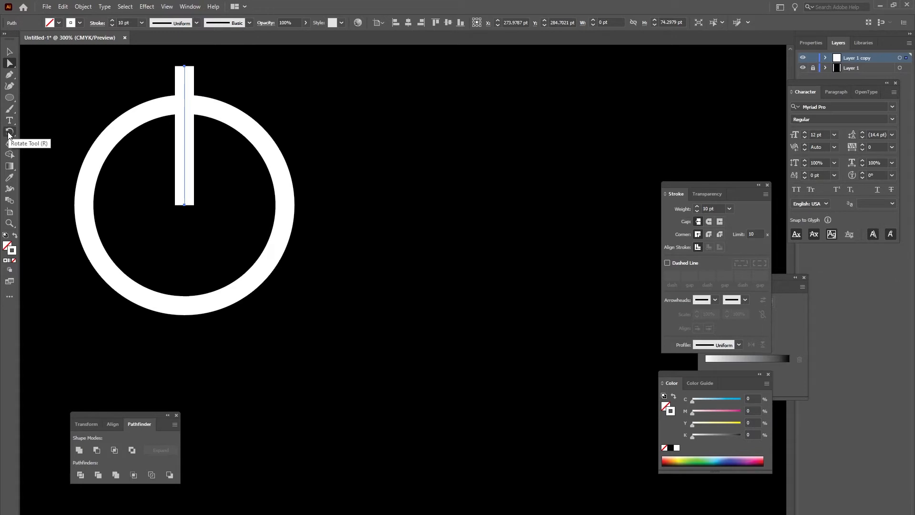
left_click(9, 133)
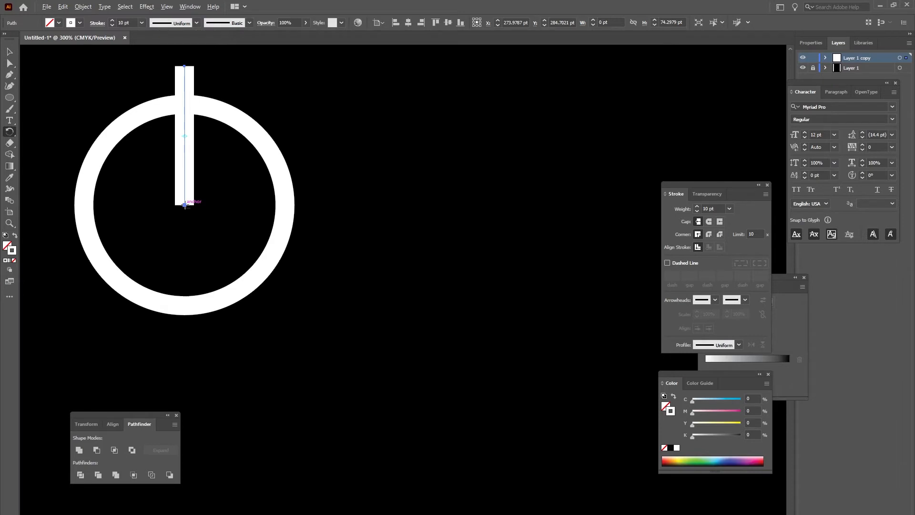
left_click(184, 206, "alt")
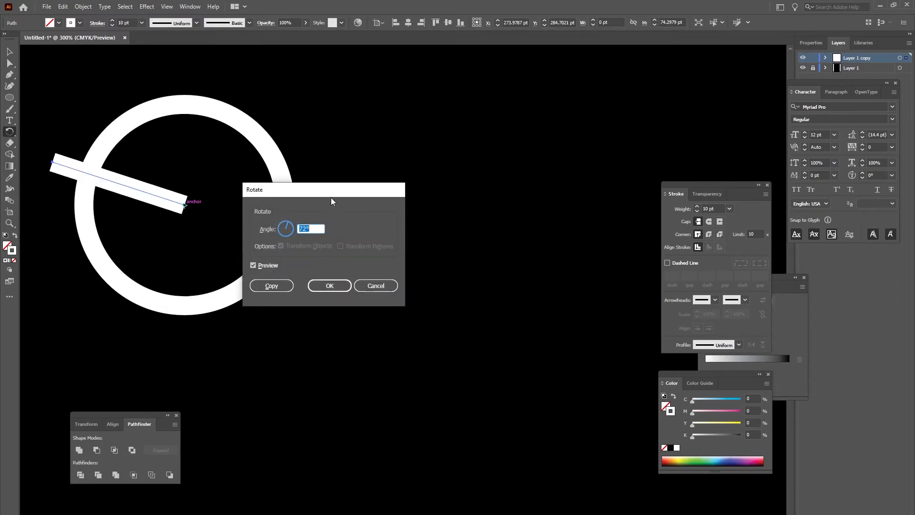
left_click_drag(331, 193, 306, 171)
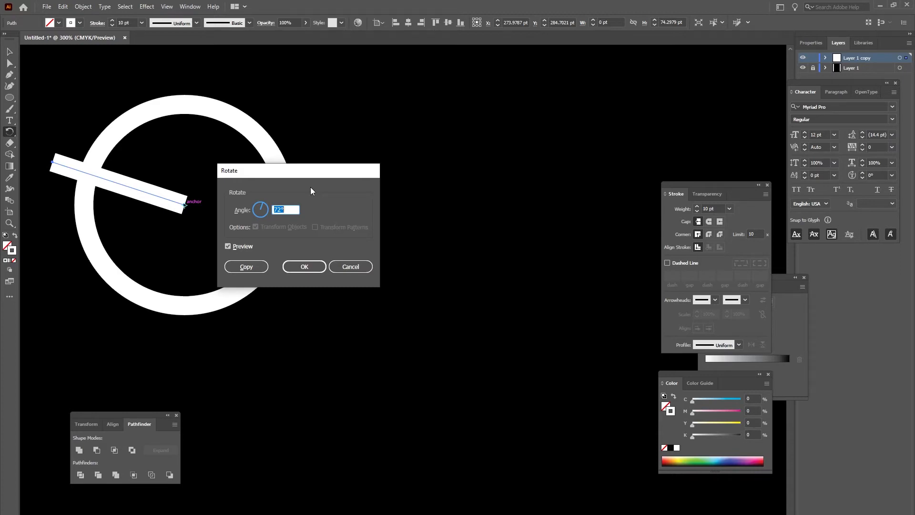
left_click(289, 210)
left_click(247, 267)
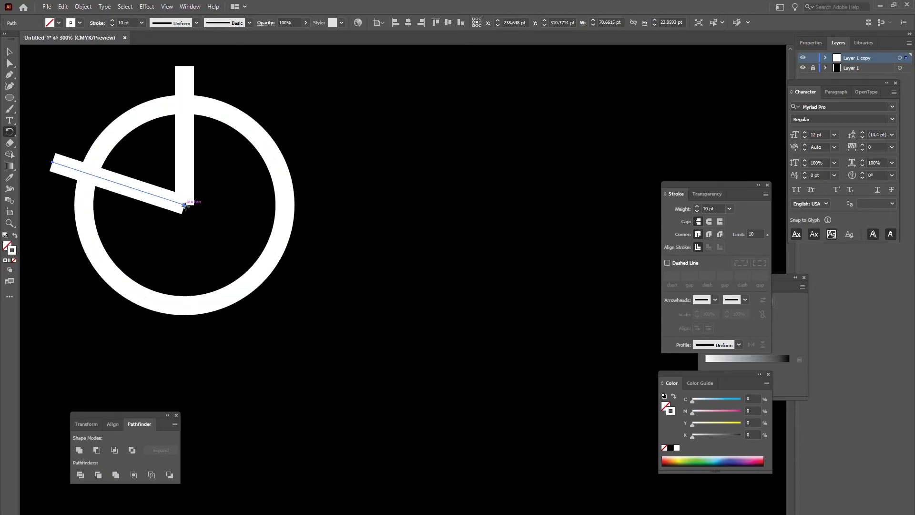
Step: Repeat the rotated copy three more times to complete five evenly spaced spokes, and deselect them
left_click(185, 206)
key("ctrl+d")
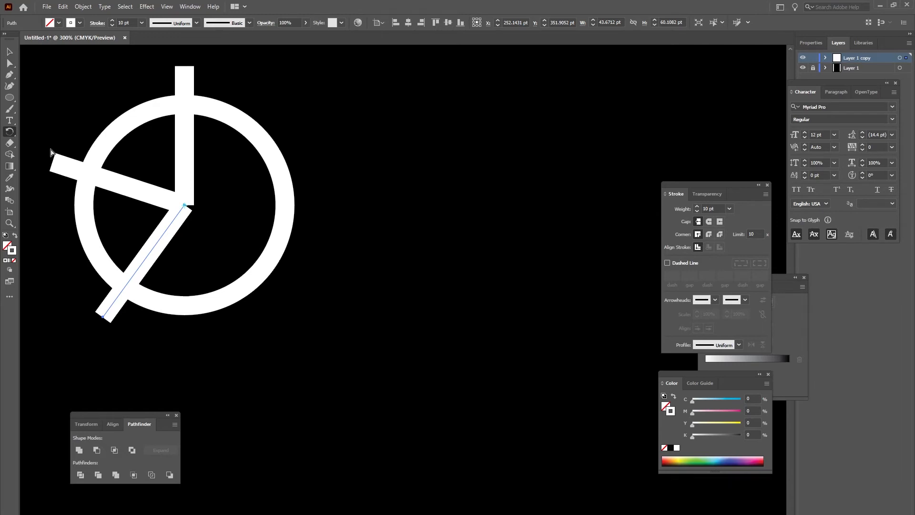
key("ctrl+d")
key("ctrl+d")
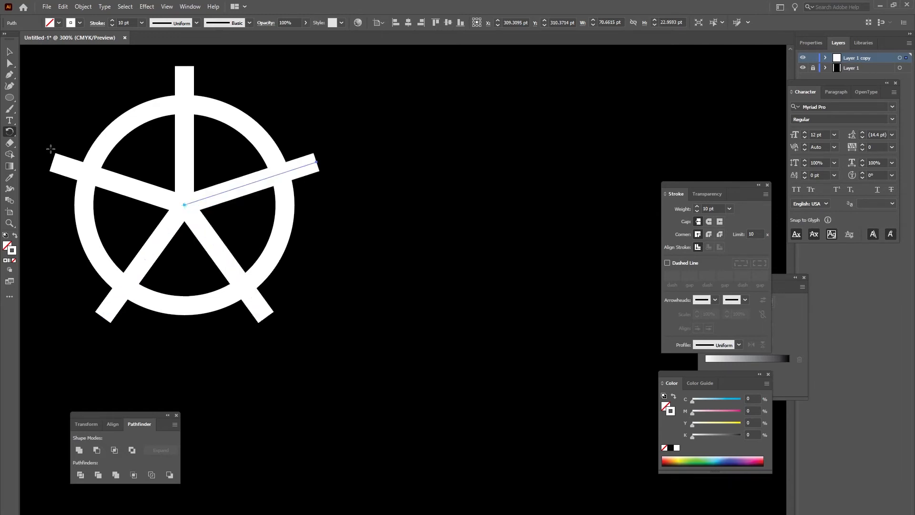
left_click(9, 63)
left_click(59, 86)
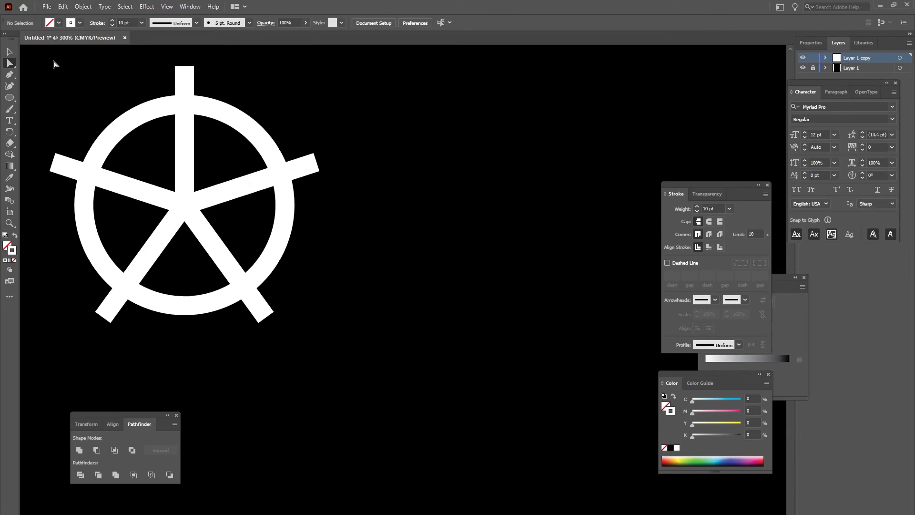
Step: Split the circle and all five spokes at their intersections with the Pathfinder Outline operation
left_click_drag(42, 70, 421, 367)
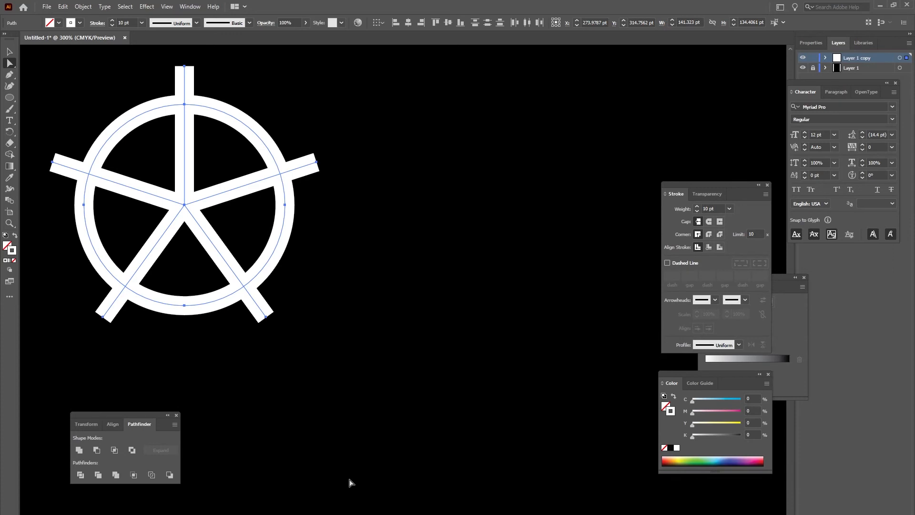
left_click(151, 474)
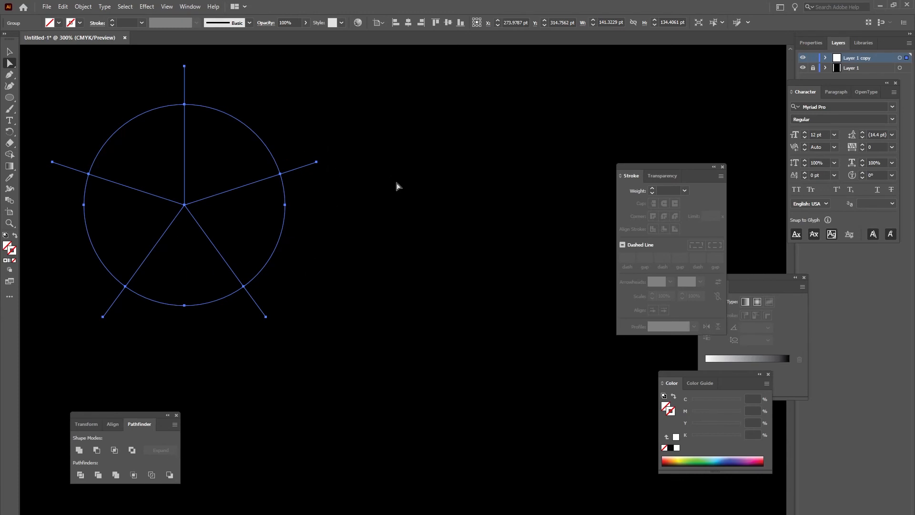
left_click(371, 212)
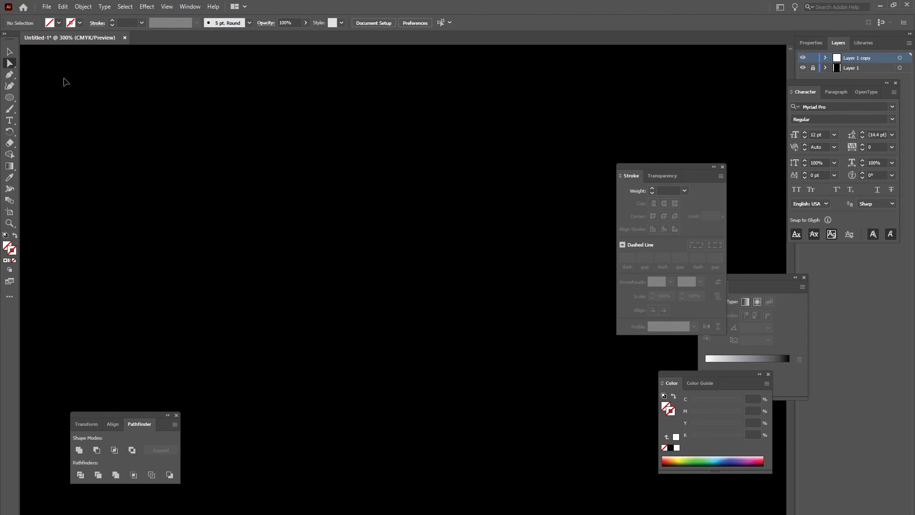
Step: Set the stroke weight of all the outlined circle and spoke segments to 10 pt
key("ctrl+a")
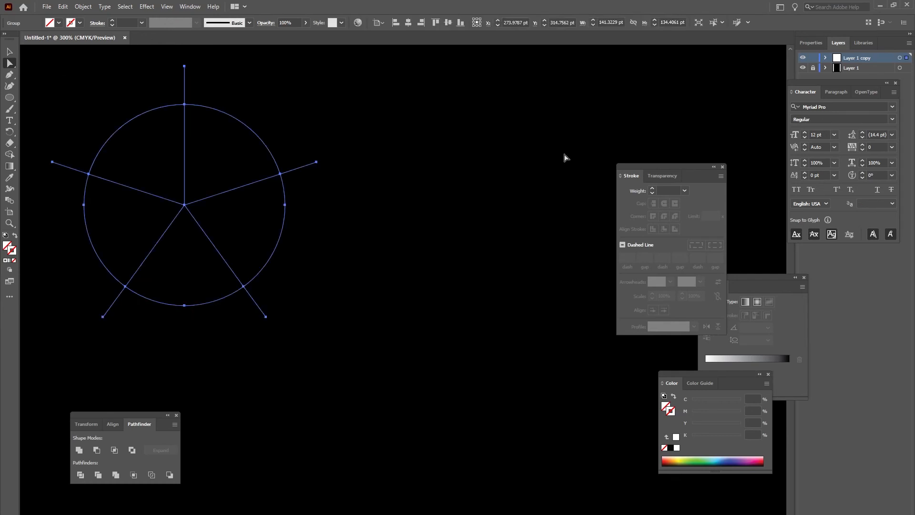
left_click(685, 191)
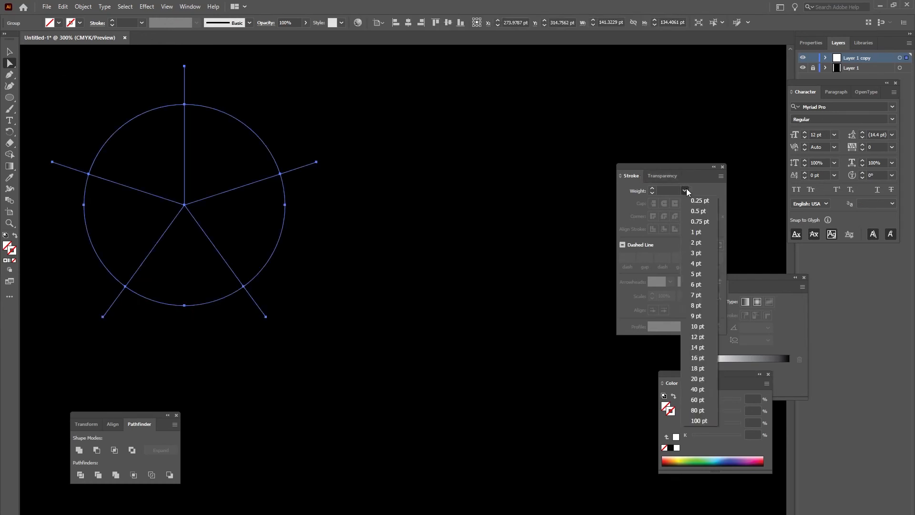
left_click(697, 327)
left_click(520, 207)
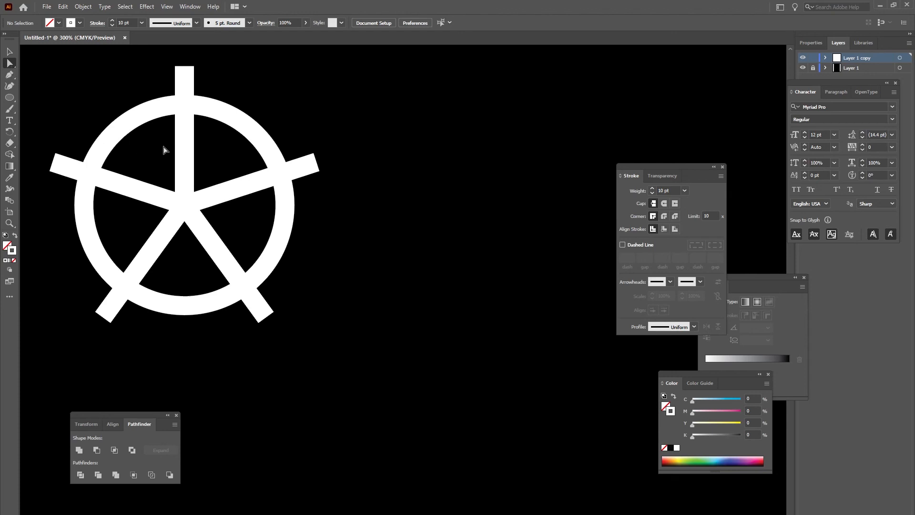
Step: Delete the five spoke segments inside the circle
left_click(186, 146)
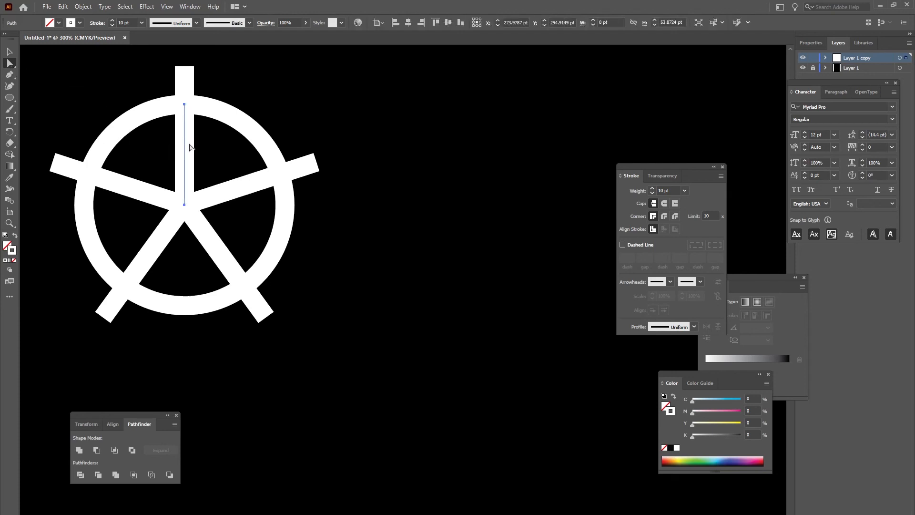
key("Delete")
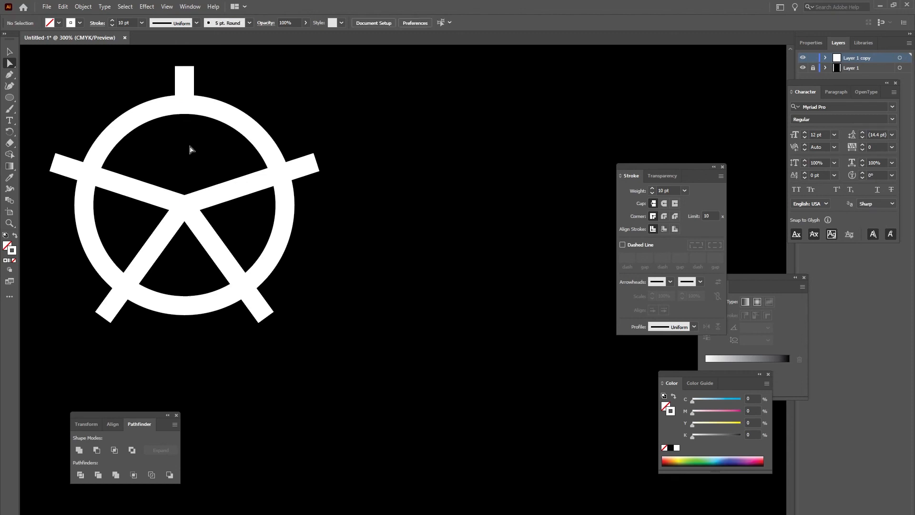
left_click(241, 190)
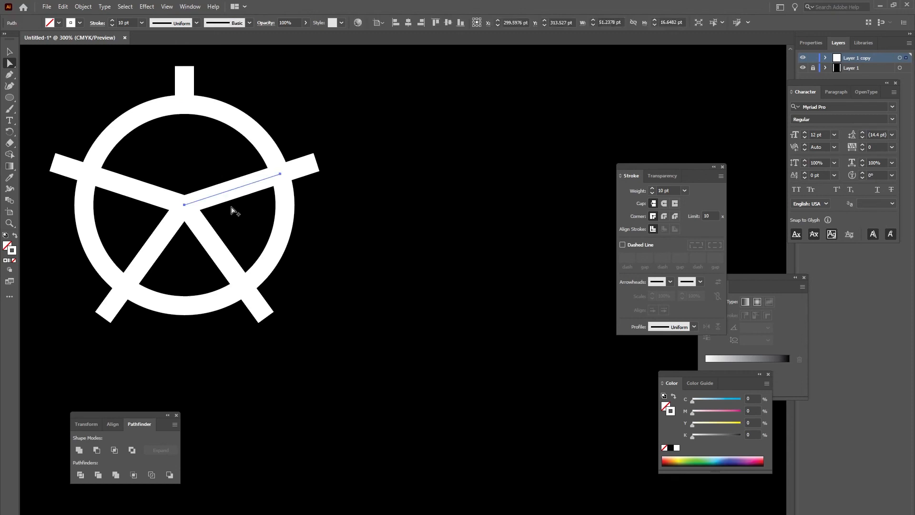
key("Delete")
left_click(215, 242)
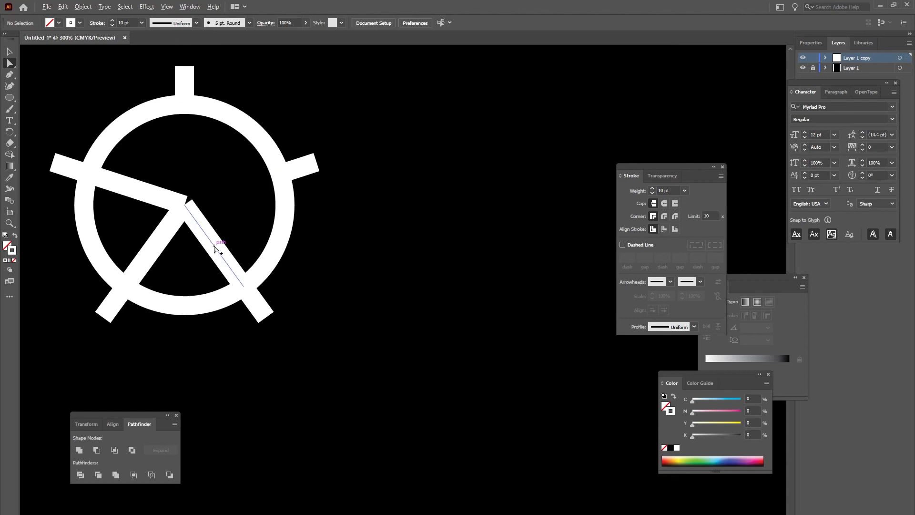
key("Delete")
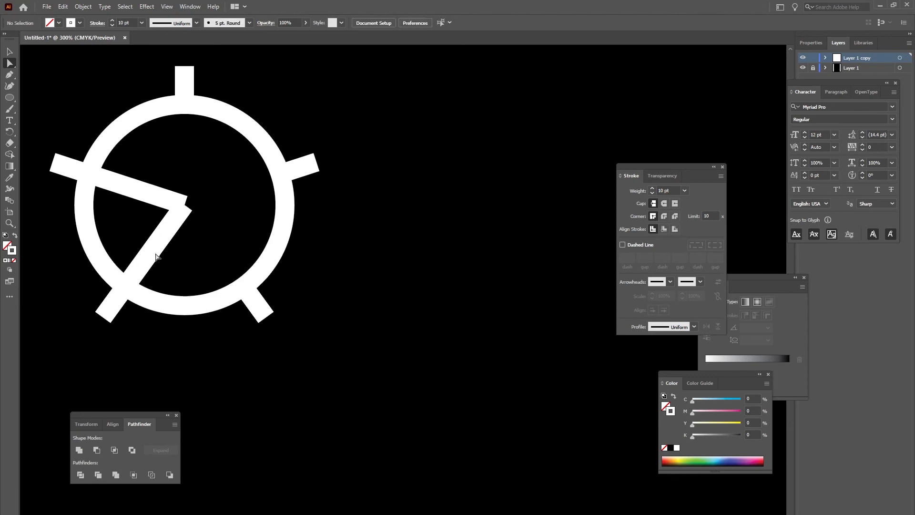
left_click(152, 254)
key("Delete")
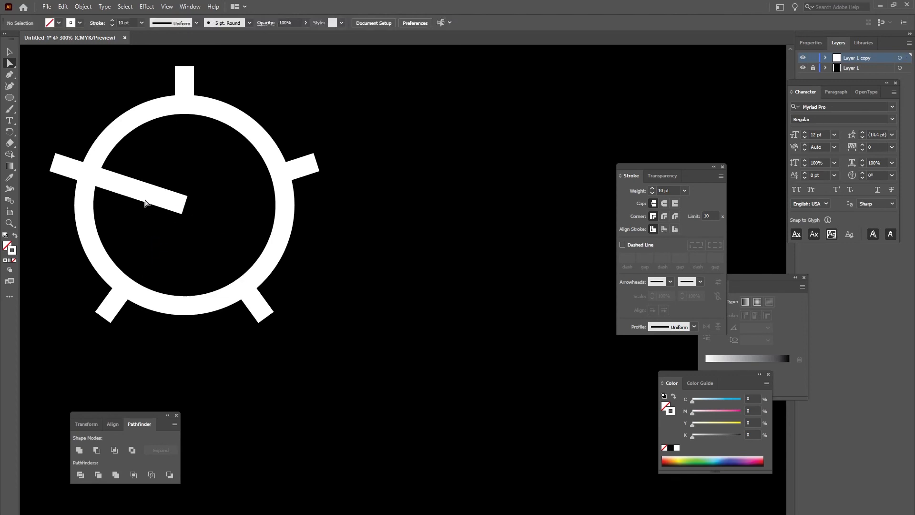
left_click(147, 201)
key("Delete")
Step: Delete the five spoke stubs projecting outside the circle, leaving only the ring's arcs
left_click(184, 77)
key("Delete")
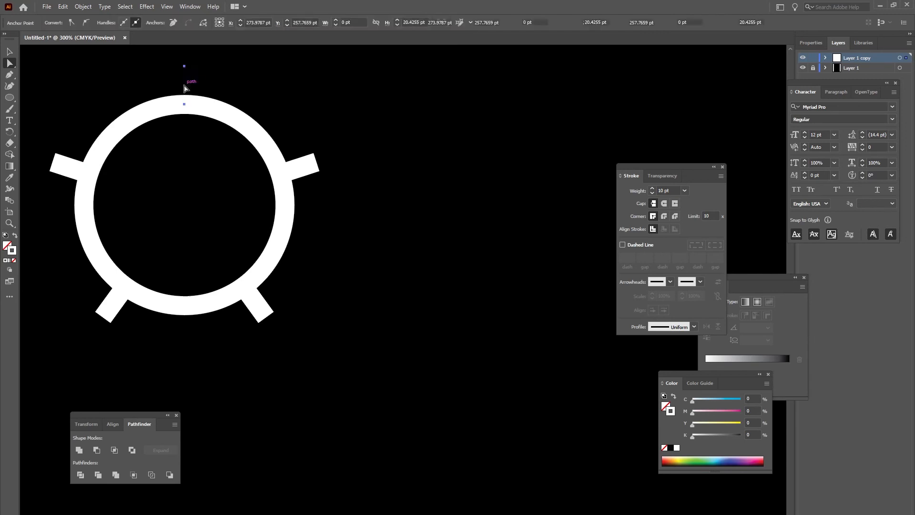
left_click(301, 161)
key("Delete")
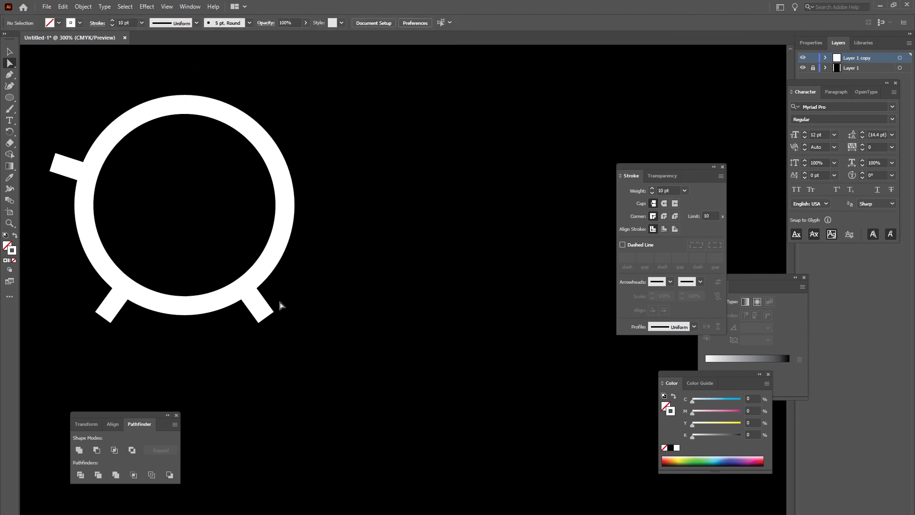
left_click(259, 311)
key("Delete")
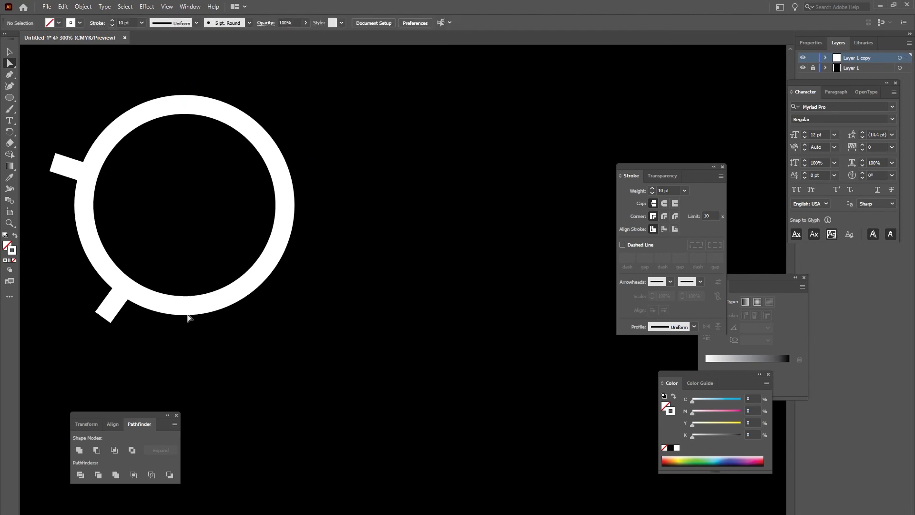
left_click(111, 313)
key("Delete")
left_click(61, 164)
key("Delete")
Step: Copy the ring's upper-right arc segment
key("ctrl+a")
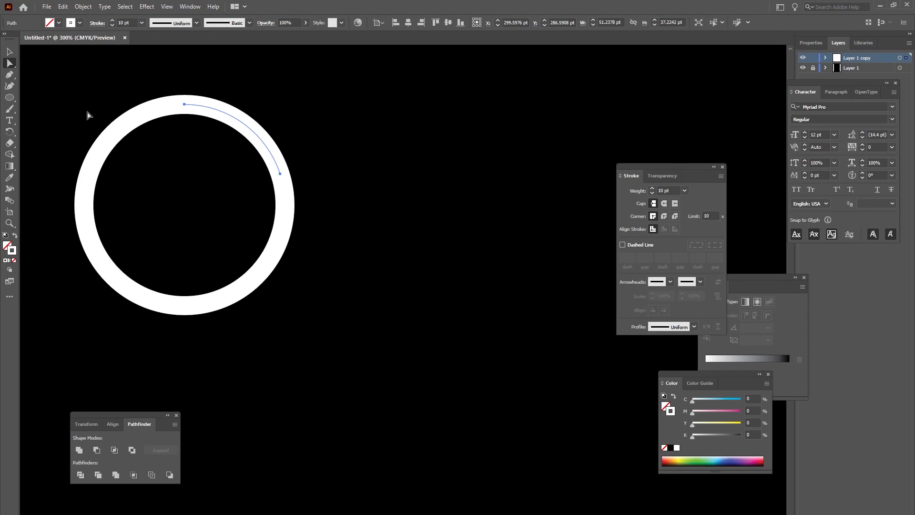
key("ctrl+c")
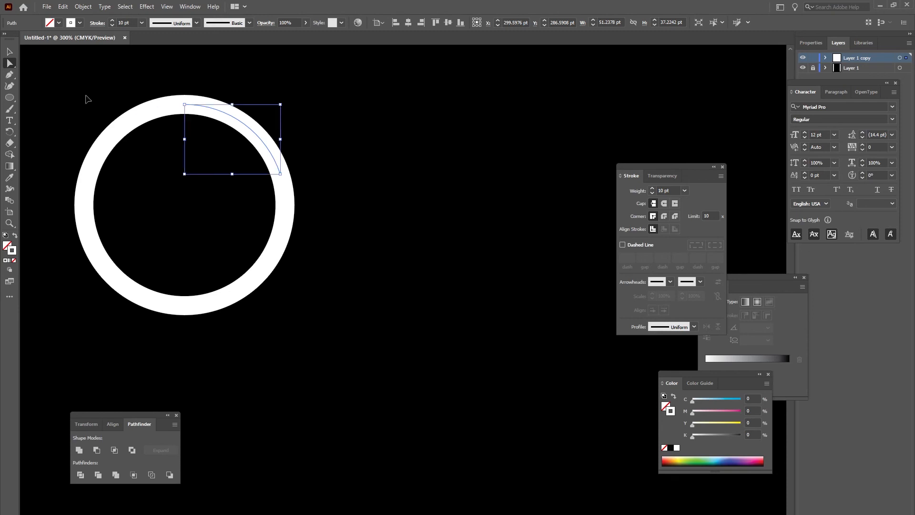